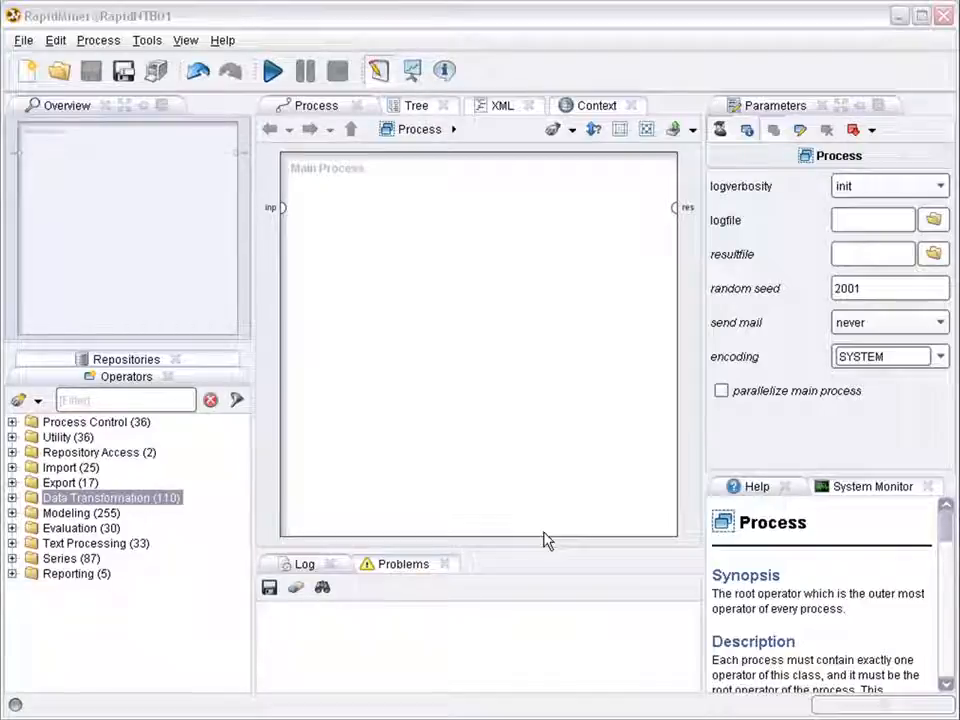
# - Add the Sonar dataset from Samples > data to the process
pyautogui.click(162, 363)
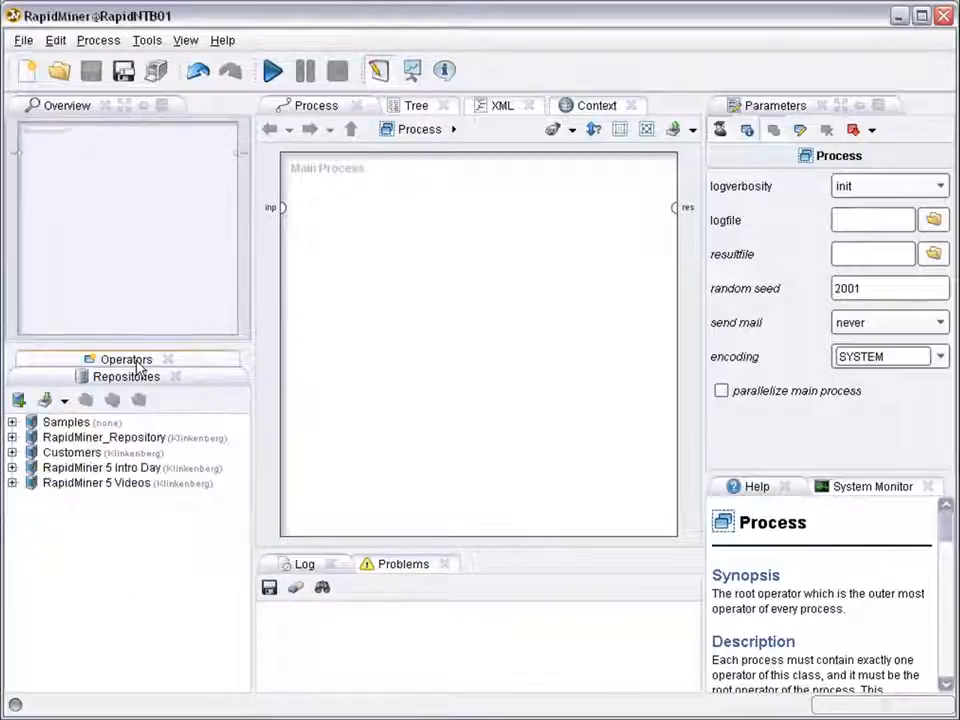
pyautogui.click(12, 423)
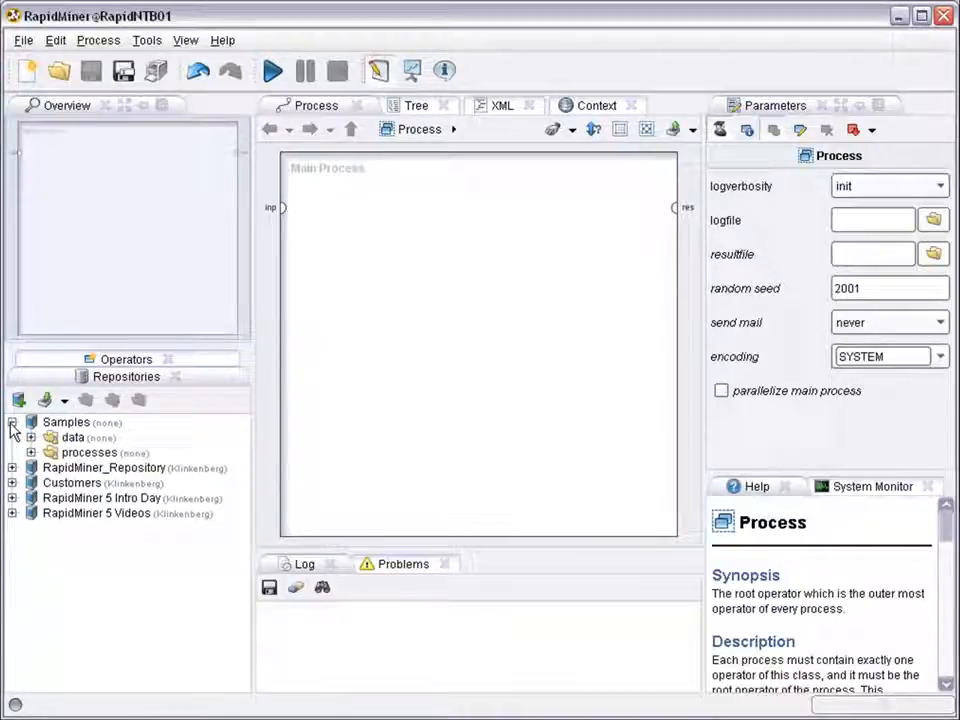
pyautogui.click(31, 438)
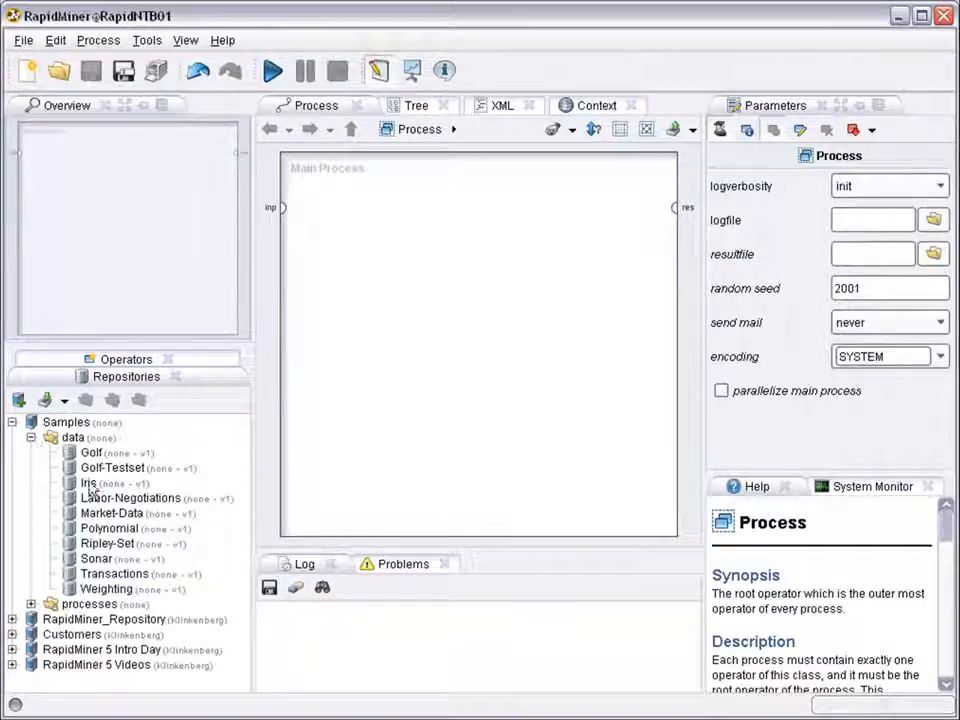
pyautogui.moveTo(118, 558); pyautogui.dragTo(365, 222)
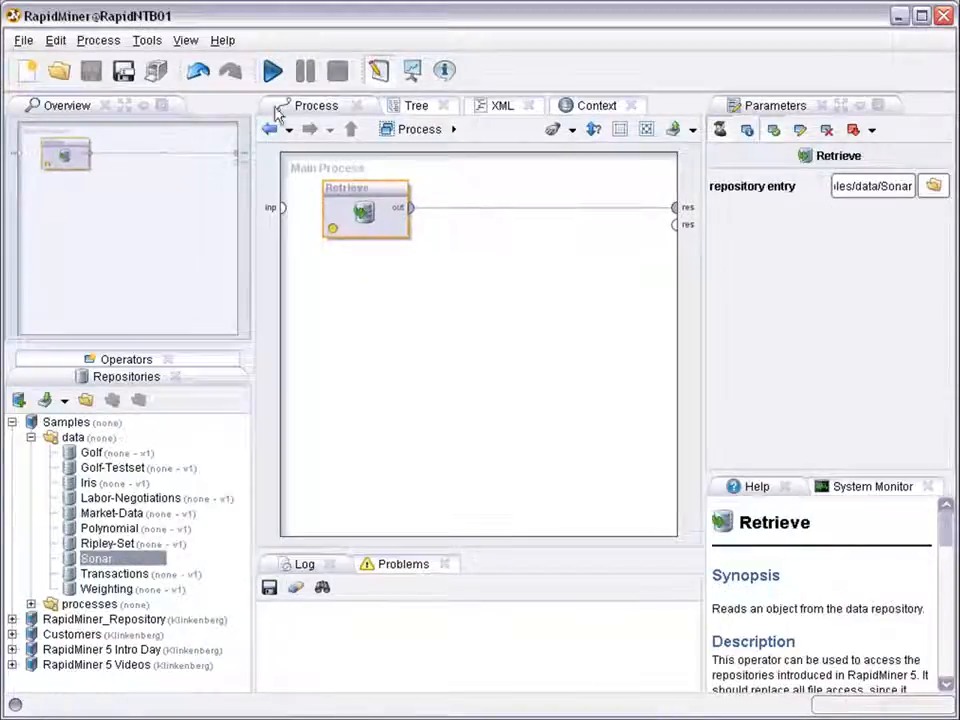
# - Run the process without saving and check the 208 Rock/Mine examples, then return to Design
pyautogui.click(272, 72)
pyautogui.click(681, 408)
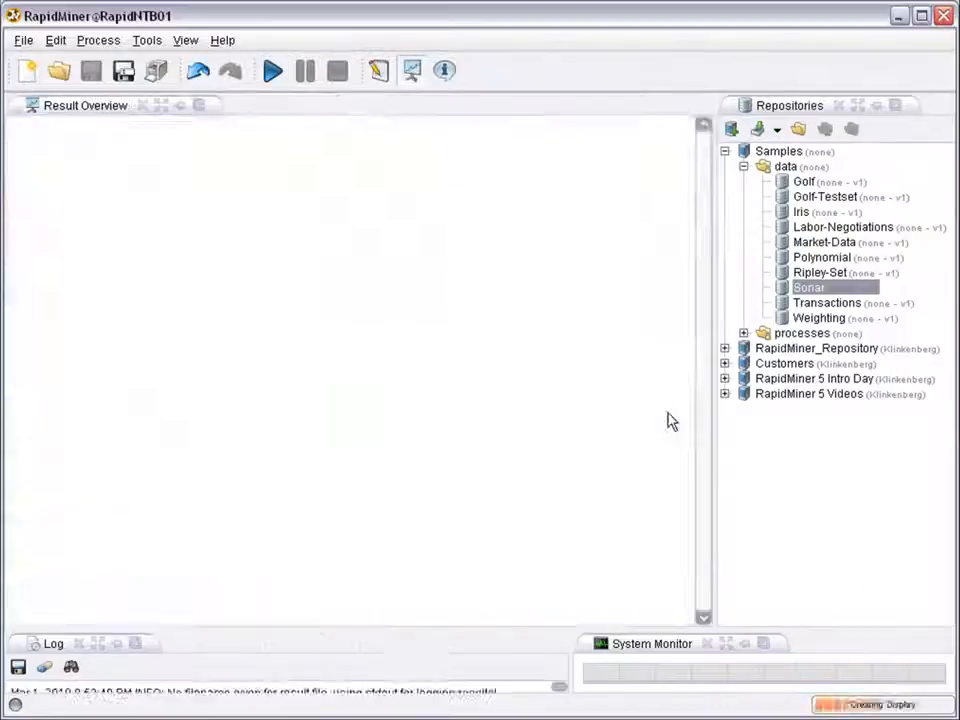
pyautogui.moveTo(580, 180); pyautogui.dragTo(595, 180)
pyautogui.click(528, 201)
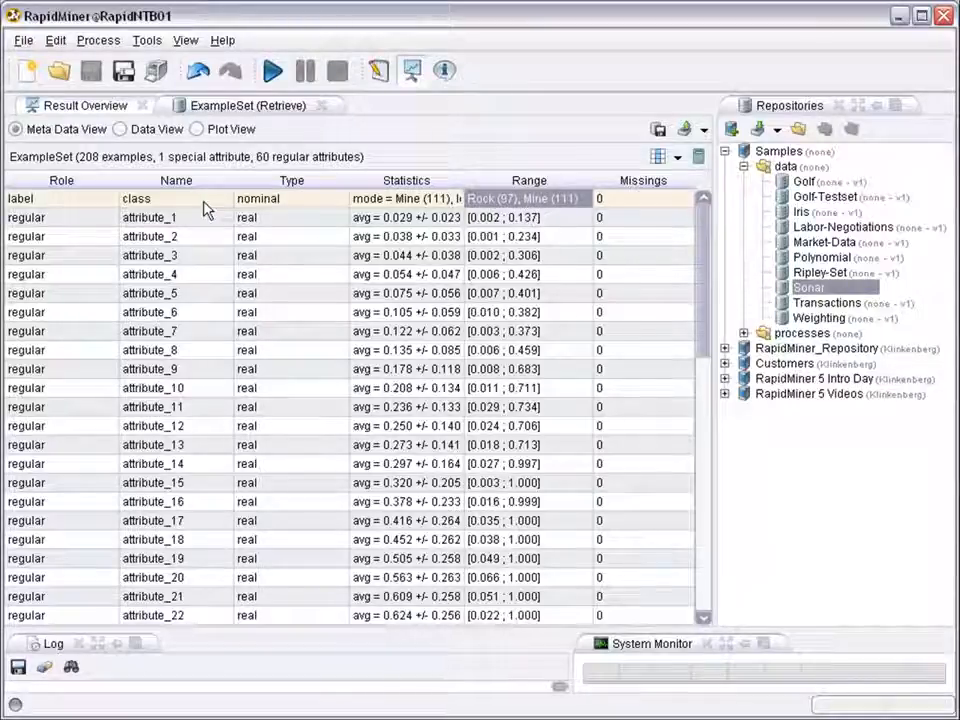
pyautogui.moveTo(701, 272); pyautogui.dragTo(632, 232)
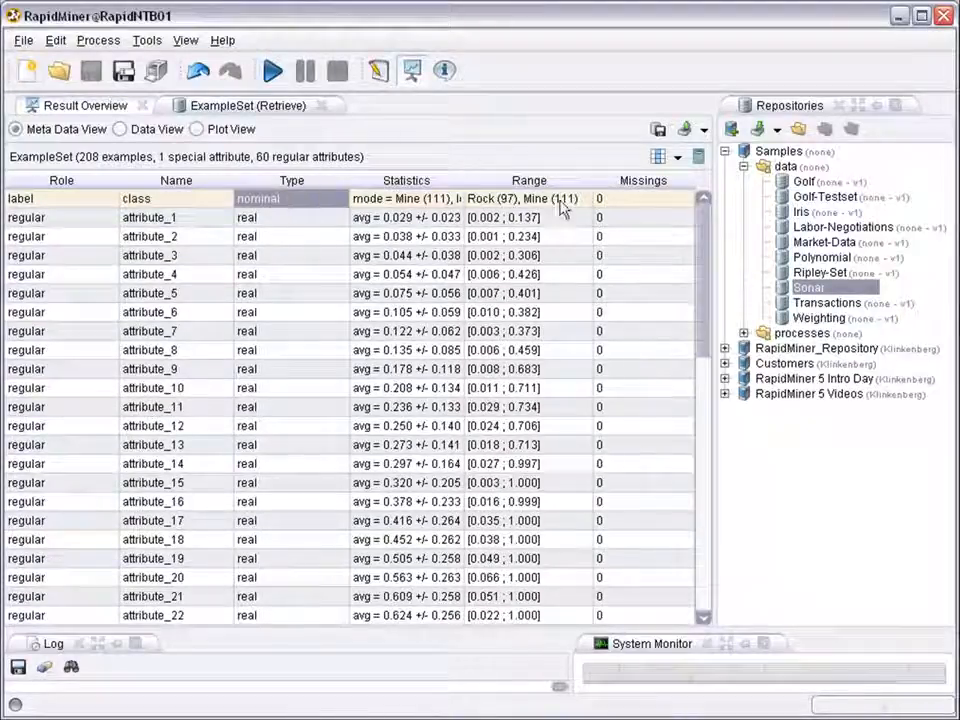
pyautogui.click(377, 72)
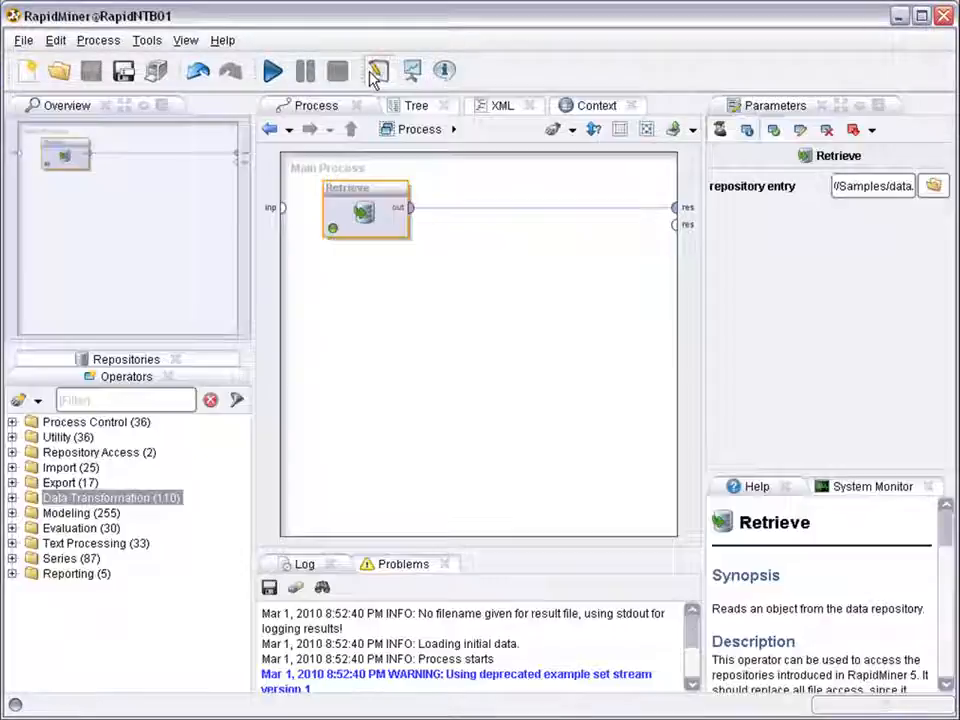
# - Add a Support Vector Machine operator from Support Vector Modeling after the Sonar Retrieve
pyautogui.click(12, 514)
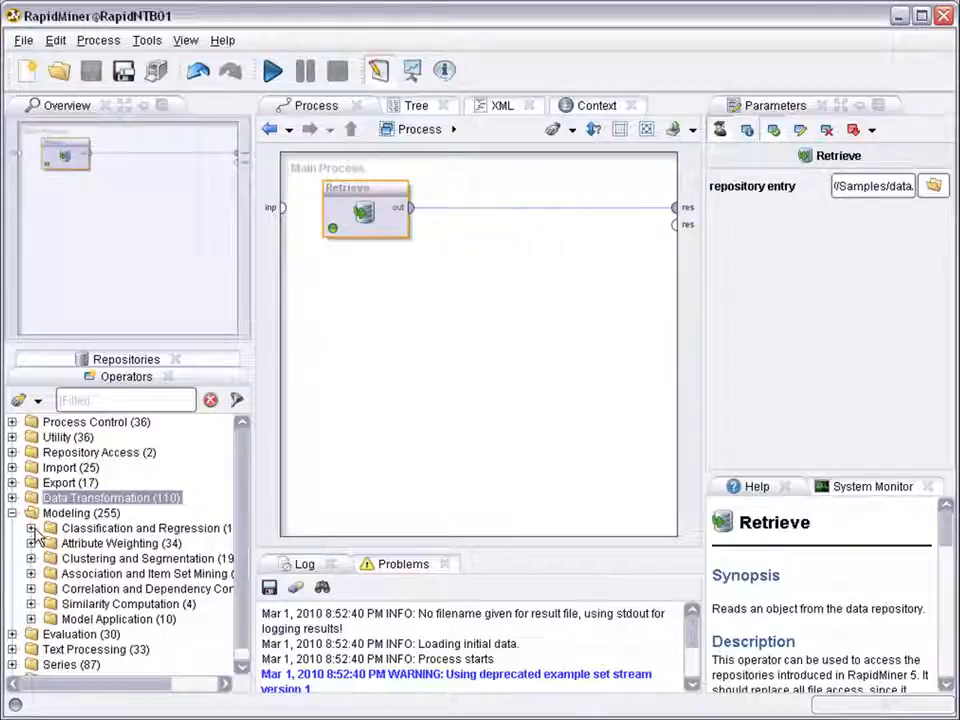
pyautogui.click(31, 528)
pyautogui.moveTo(242, 486); pyautogui.dragTo(242, 529)
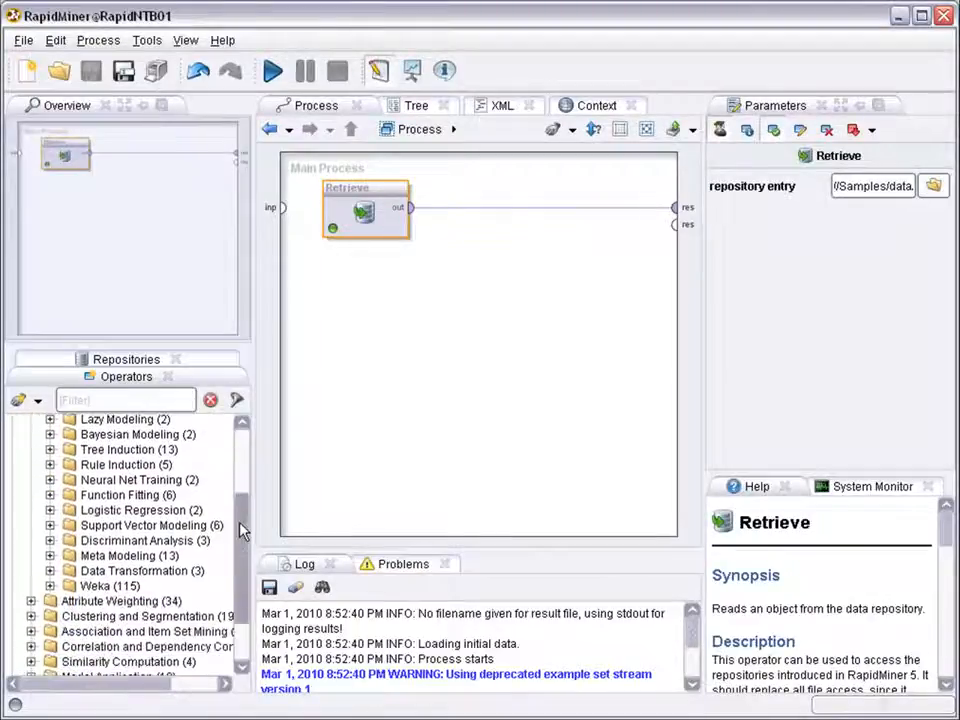
pyautogui.click(50, 527)
pyautogui.moveTo(118, 542); pyautogui.dragTo(461, 197)
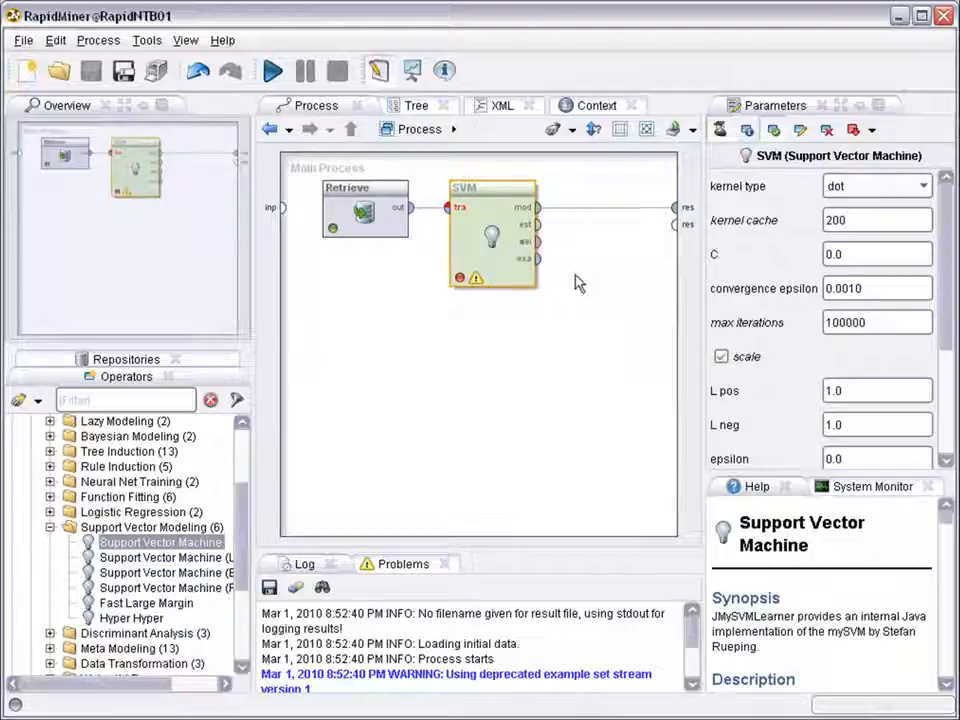
# - Run the SVM process unsaved and inspect the kernel model: 208 support vectors, bias 0.207
pyautogui.click(273, 70)
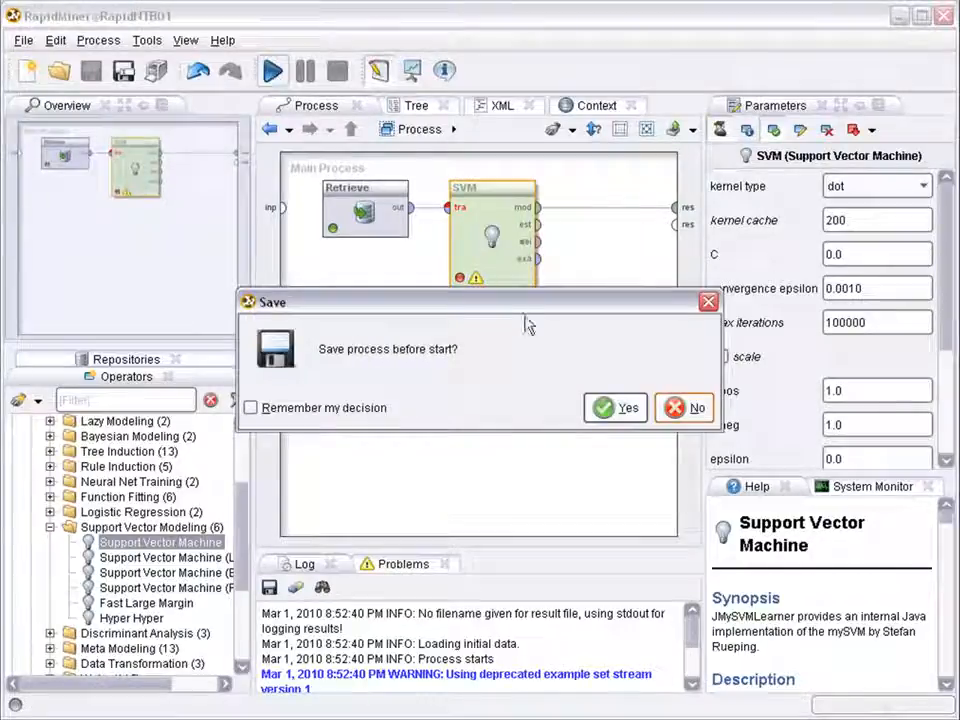
pyautogui.click(692, 408)
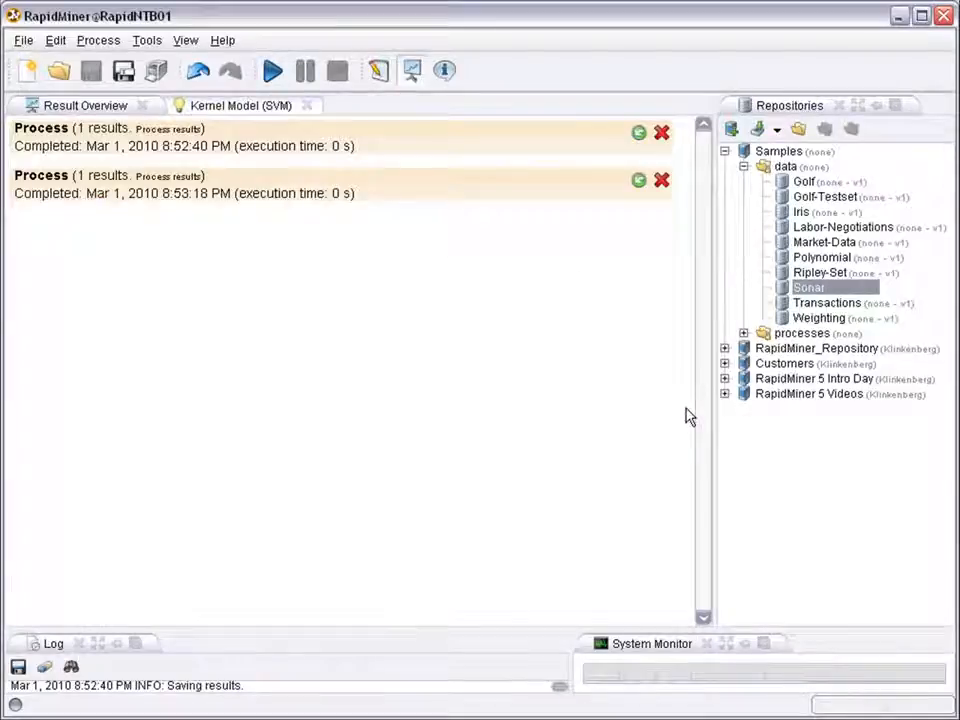
pyautogui.click(239, 112)
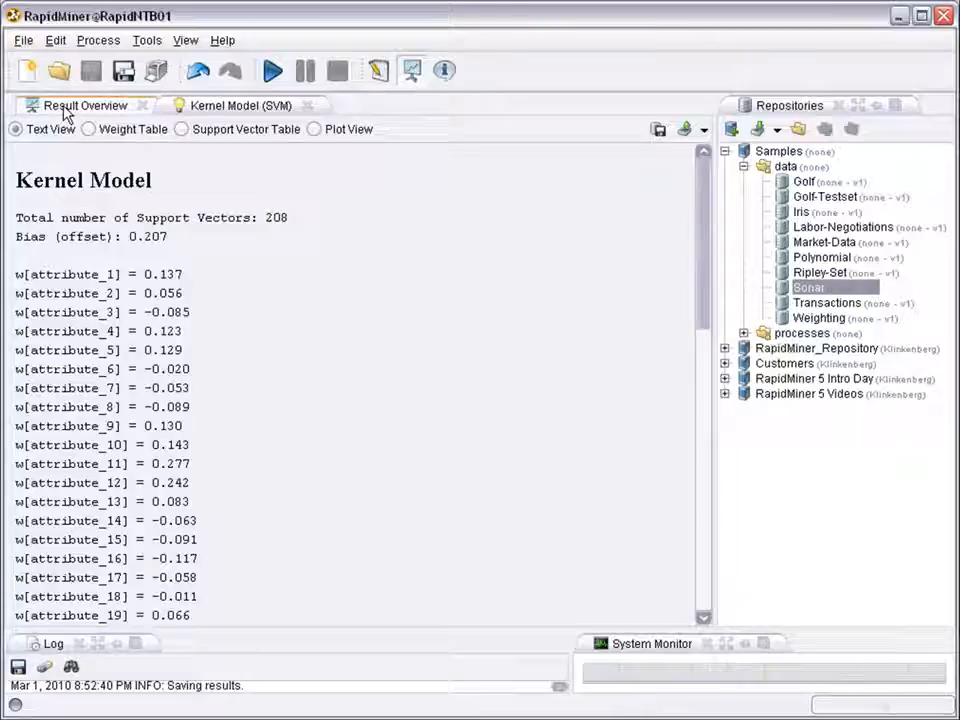
pyautogui.click(378, 70)
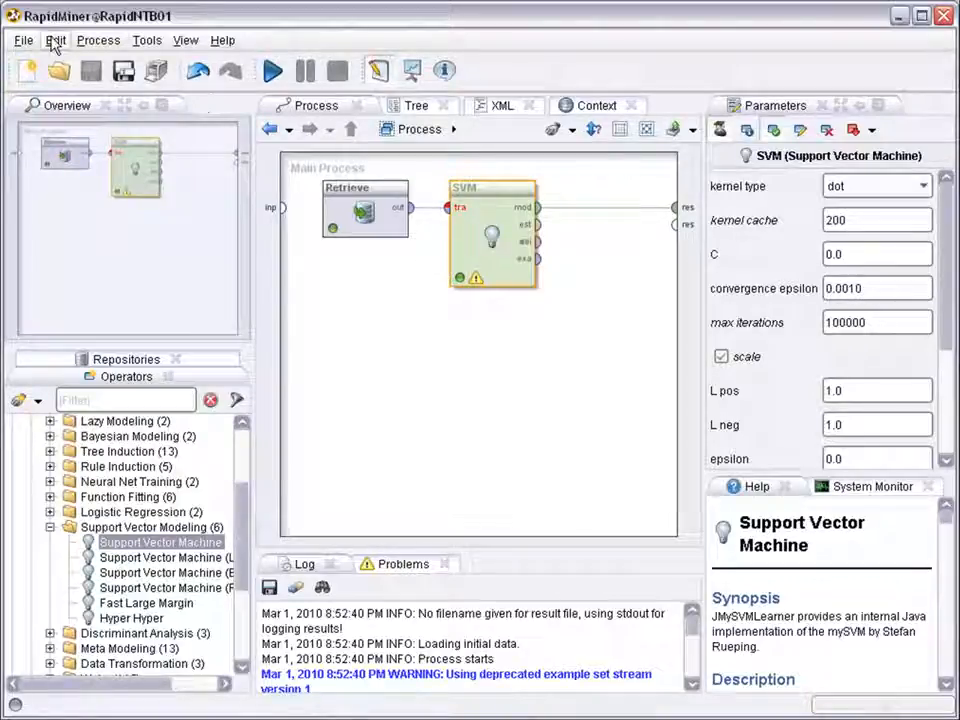
# - Insert a Nominal X-Validation building block into the main process
pyautogui.click(300, 348)
pyautogui.click(56, 41)
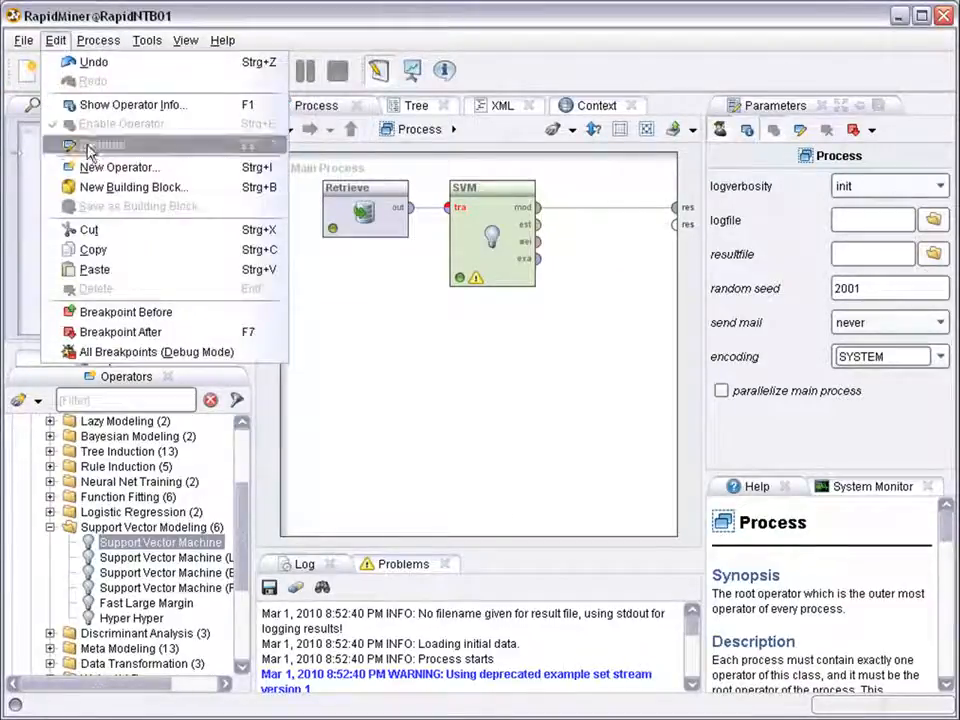
pyautogui.click(90, 187)
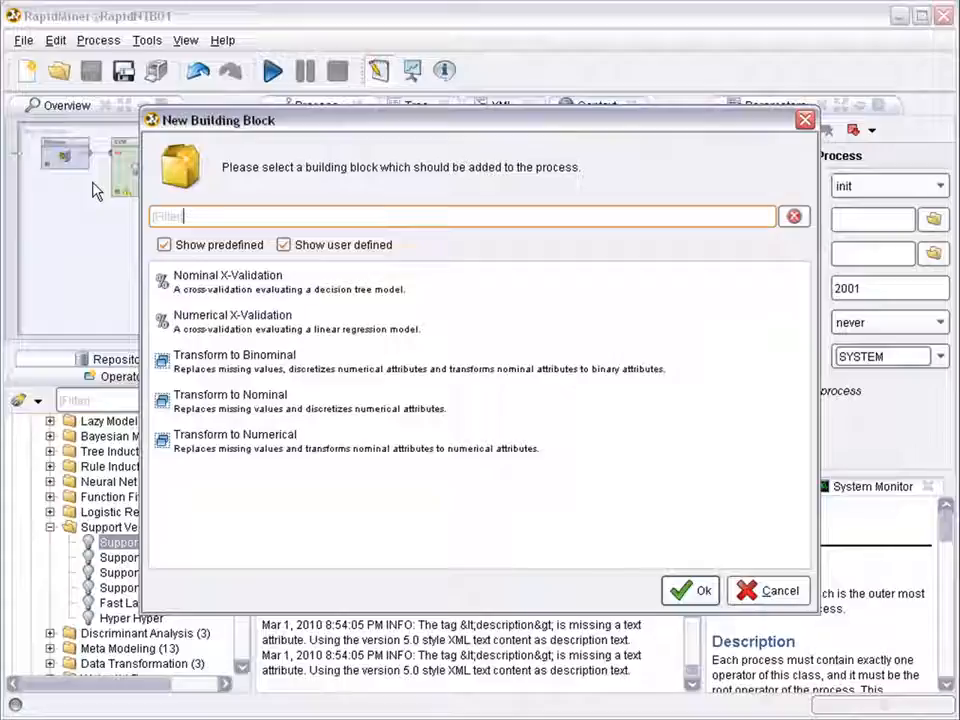
pyautogui.click(192, 286)
pyautogui.click(692, 592)
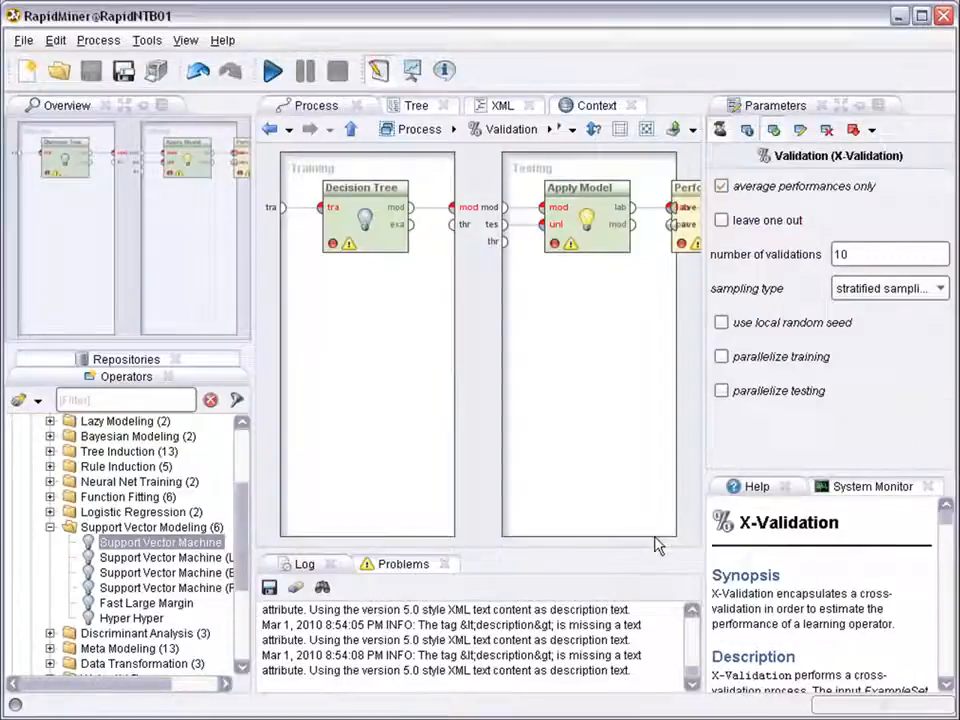
pyautogui.click(349, 132)
# - Cut the standalone SVM operator out of the main process
pyautogui.moveTo(390, 250); pyautogui.dragTo(454, 375)
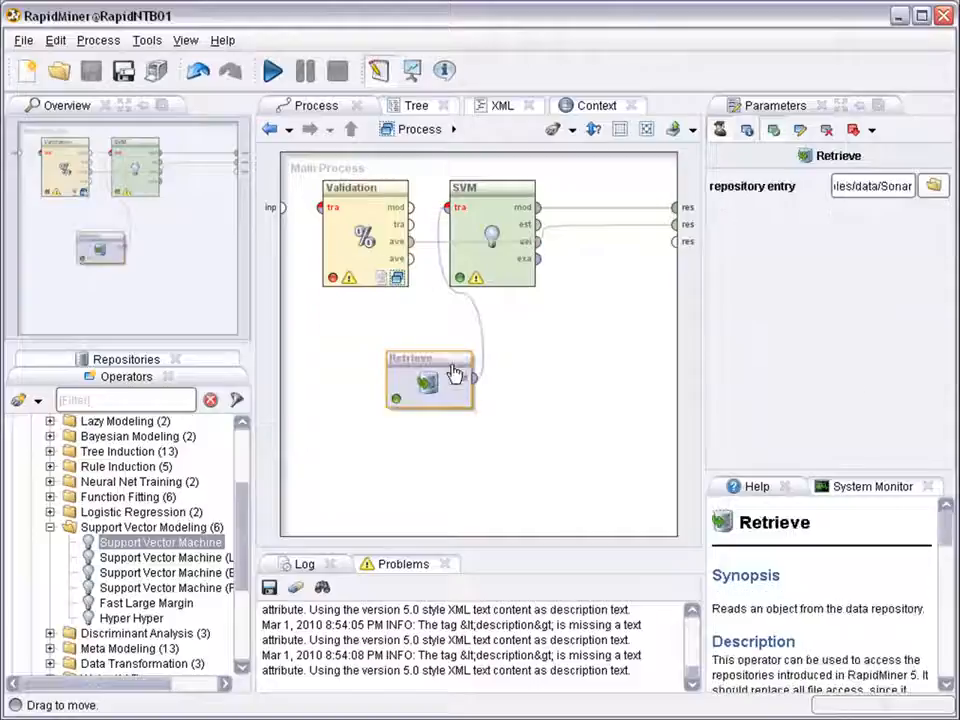
pyautogui.click(484, 199)
pyautogui.rightClick(486, 198)
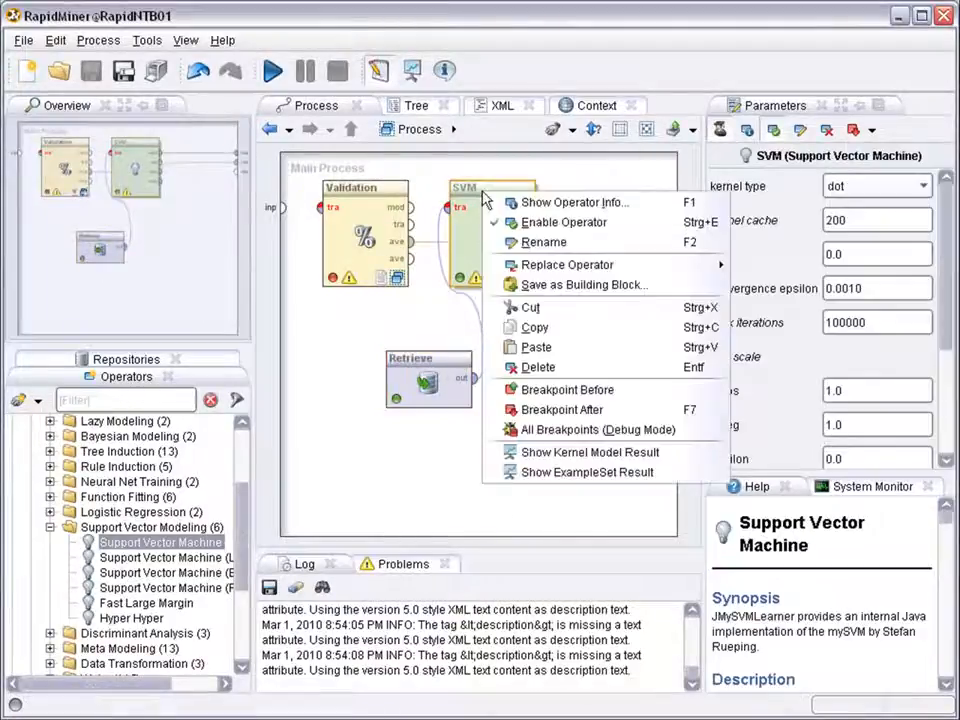
pyautogui.click(530, 307)
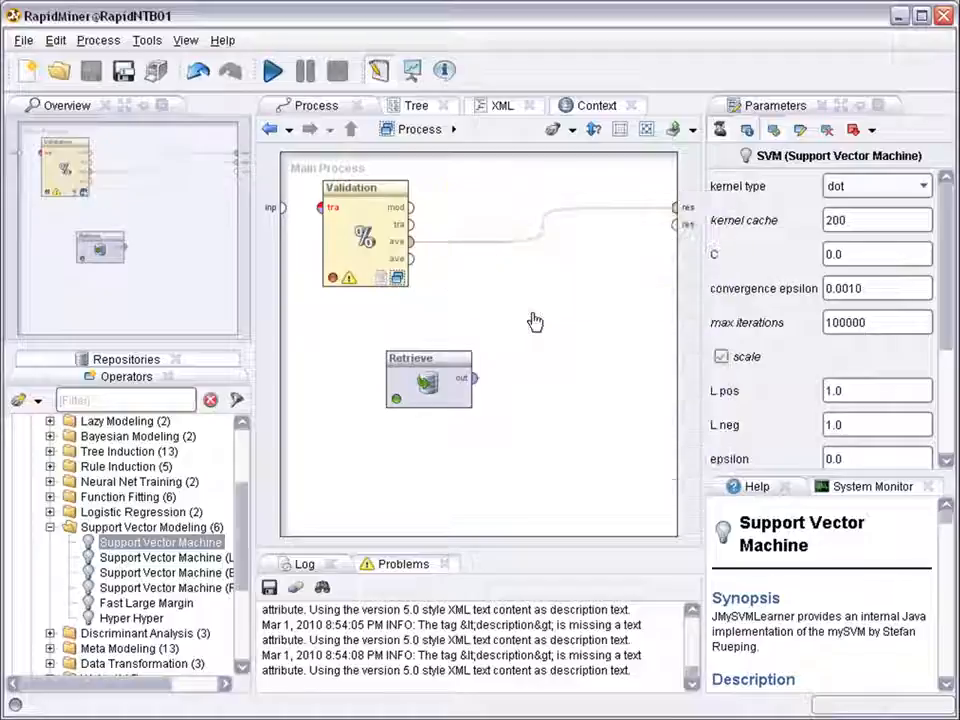
# - Wire Retrieve's output into Validation's training input and open the Validation subprocess
pyautogui.moveTo(397, 189); pyautogui.dragTo(525, 189)
pyautogui.click(390, 352)
pyautogui.moveTo(390, 351); pyautogui.dragTo(333, 203)
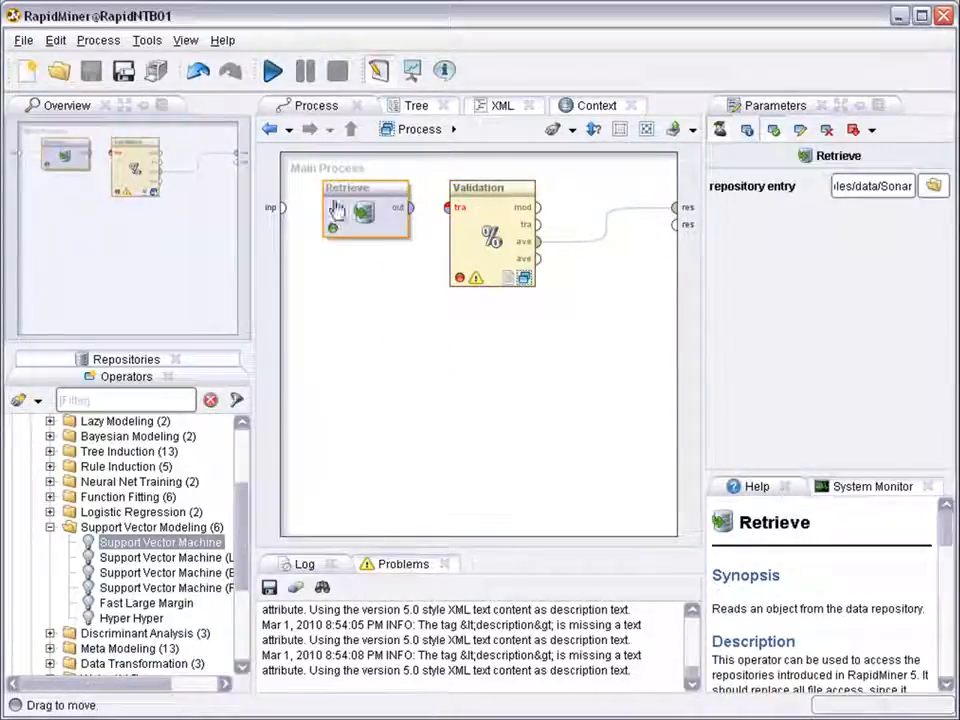
pyautogui.click(413, 210)
pyautogui.click(447, 213)
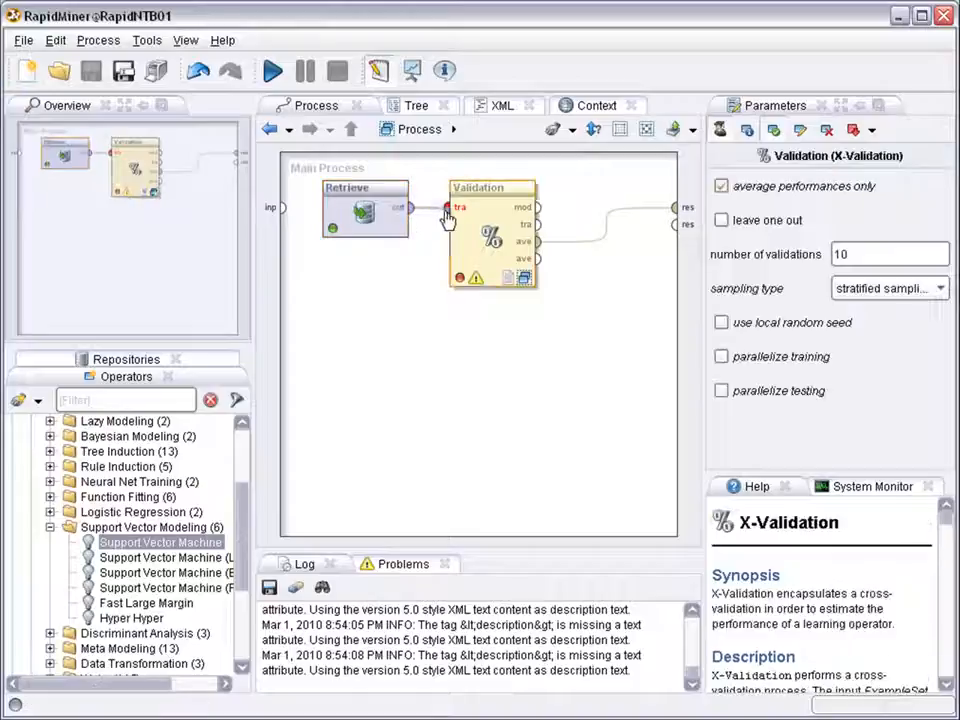
pyautogui.doubleClick(525, 283)
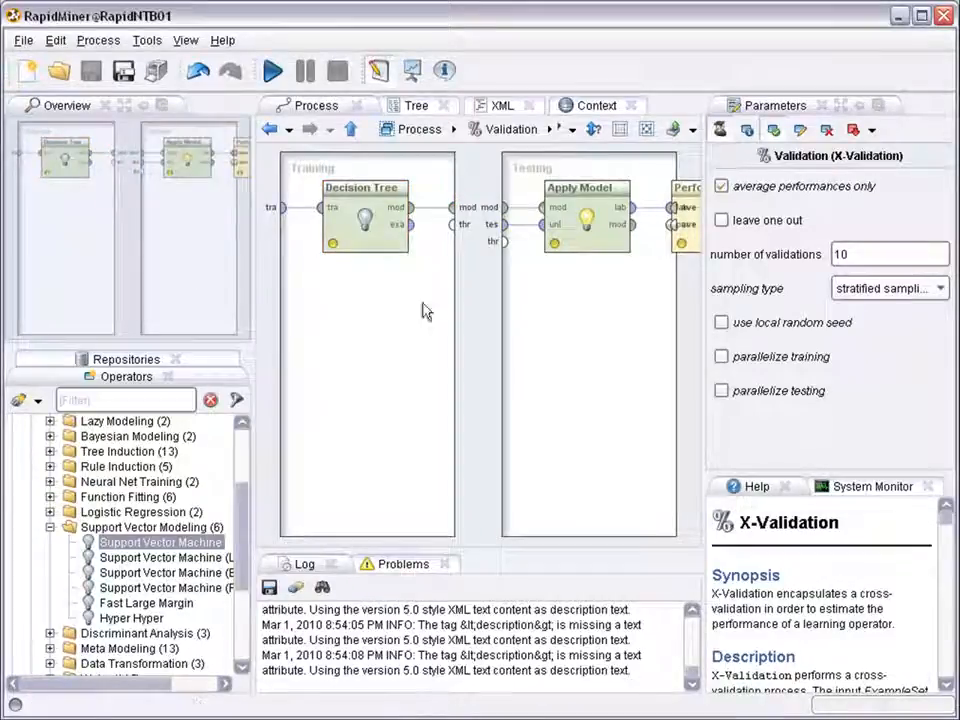
# - Replace the Decision Tree in the validation's training side with a Support Vector Machine
pyautogui.click(347, 197)
pyautogui.press('Delete')
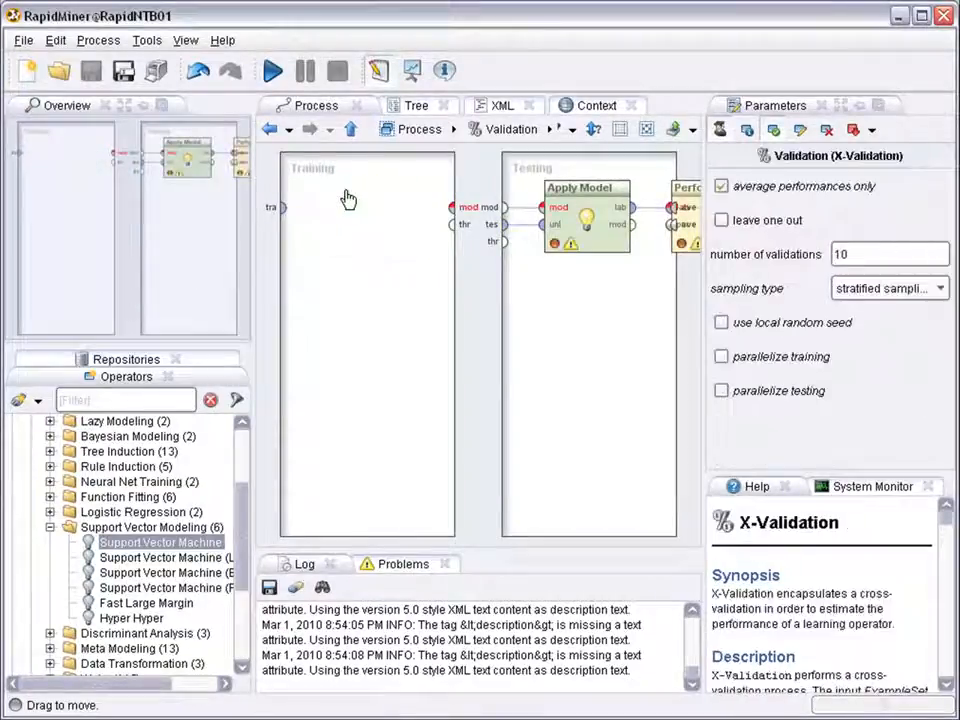
pyautogui.click(55, 40)
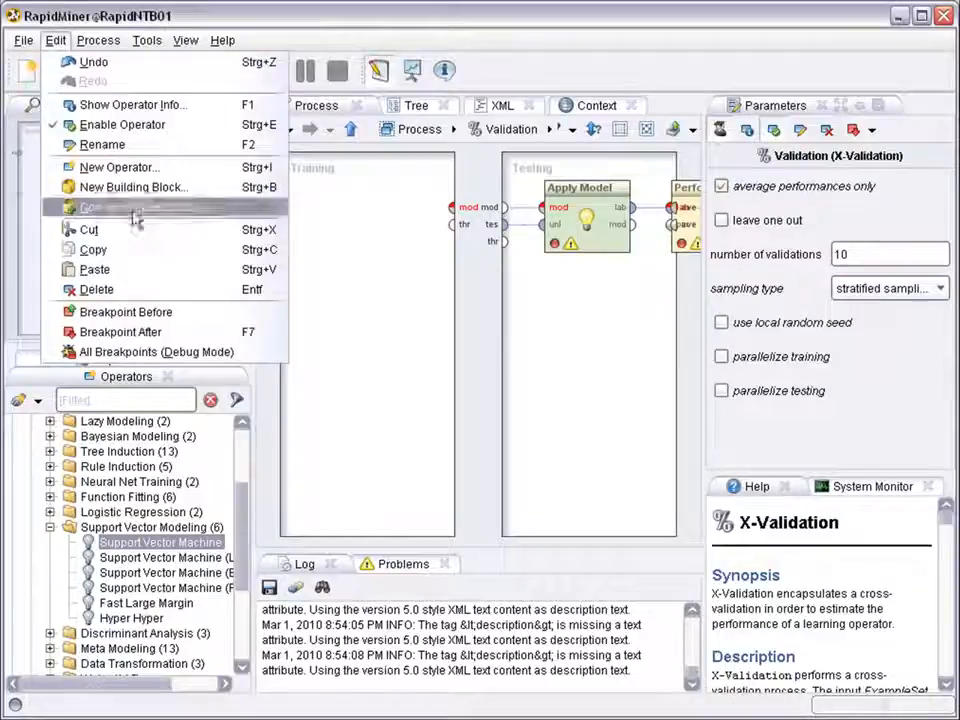
pyautogui.click(150, 272)
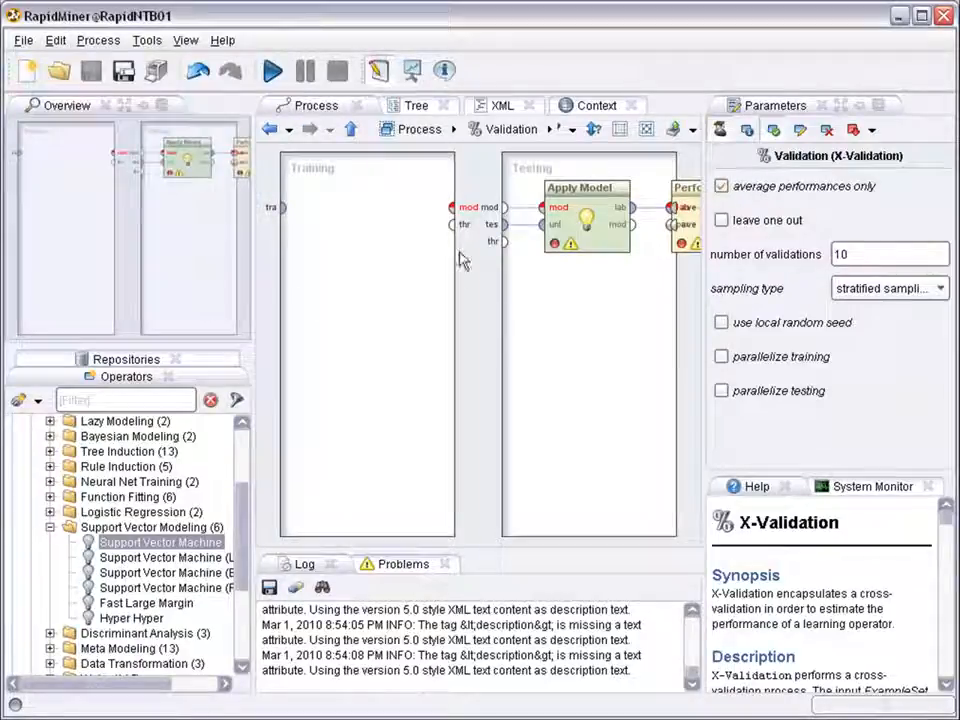
pyautogui.moveTo(190, 543); pyautogui.dragTo(360, 202)
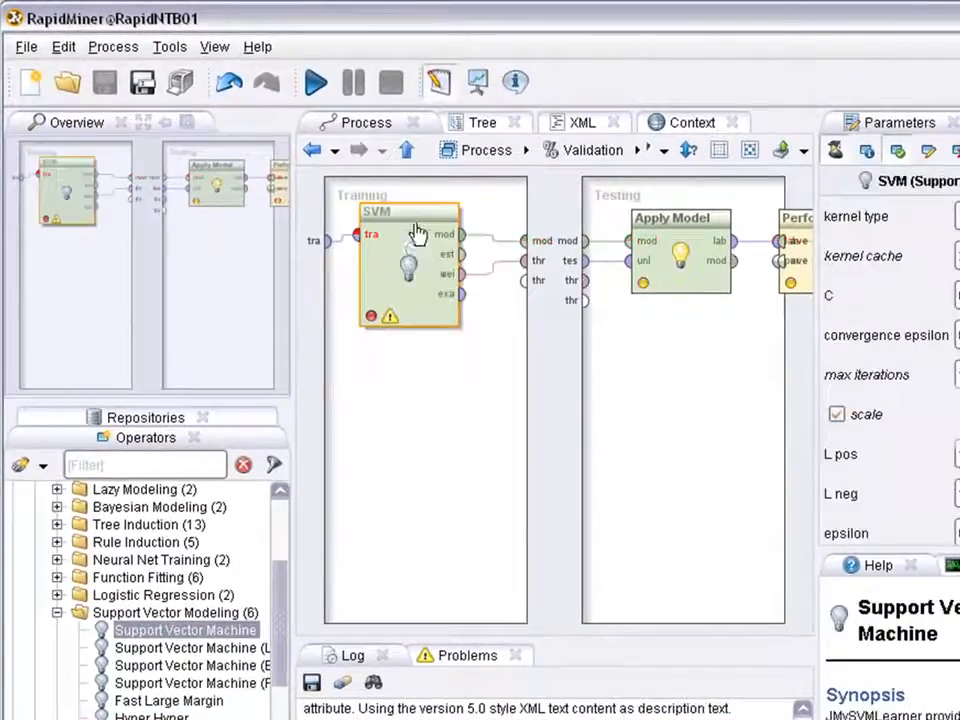
pyautogui.moveTo(426, 223); pyautogui.dragTo(441, 230)
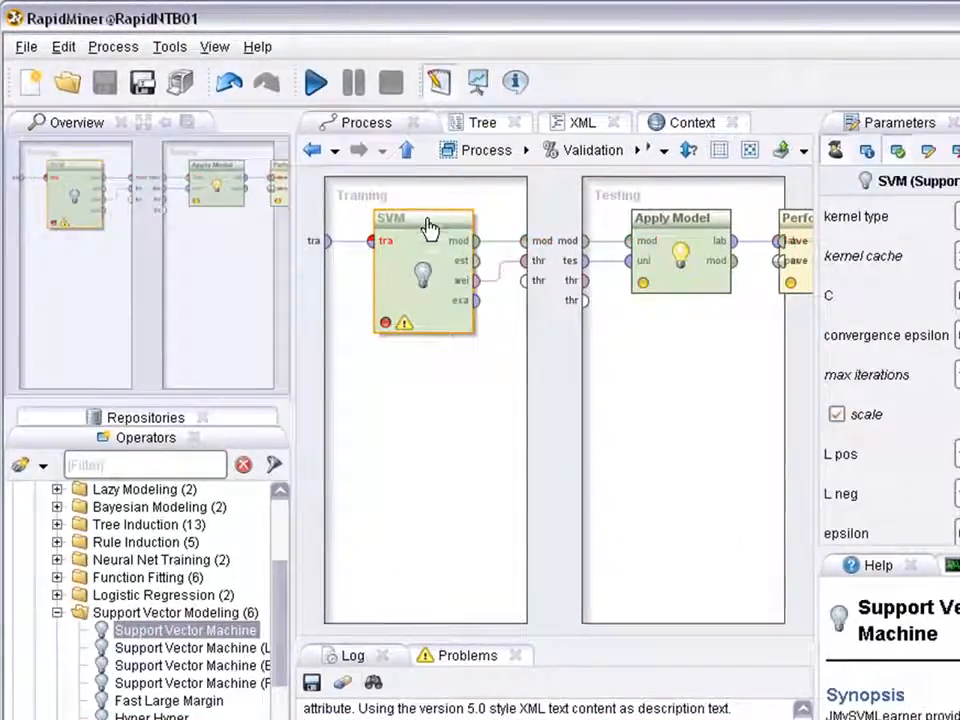
# - Run the cross-validation unsaved and read the 78.86% +/- 4.80% accuracy
pyautogui.click(316, 82)
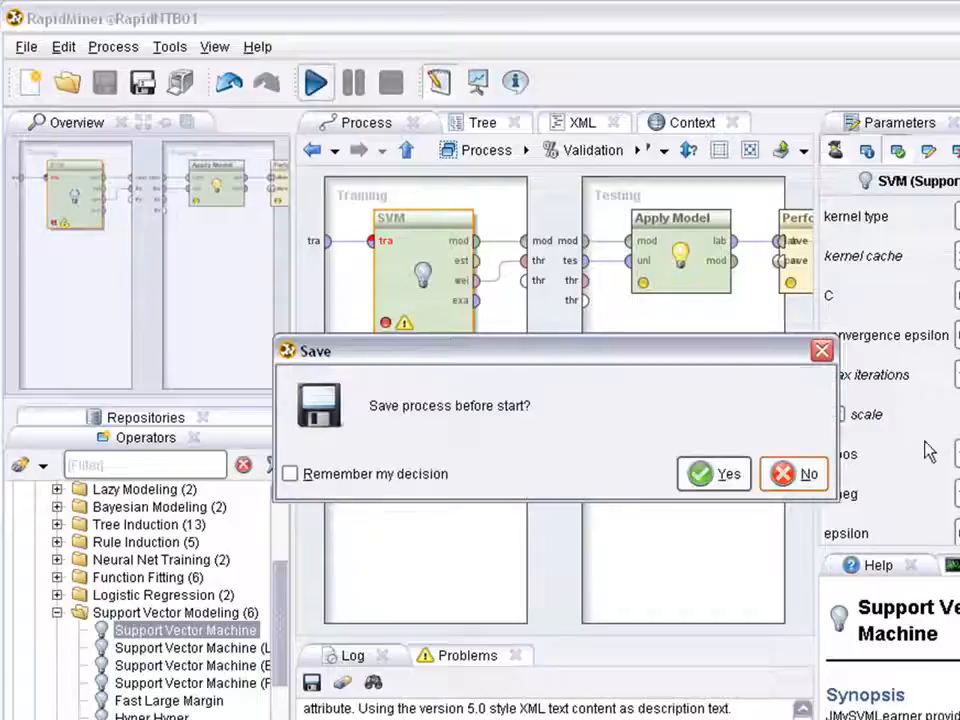
pyautogui.click(808, 473)
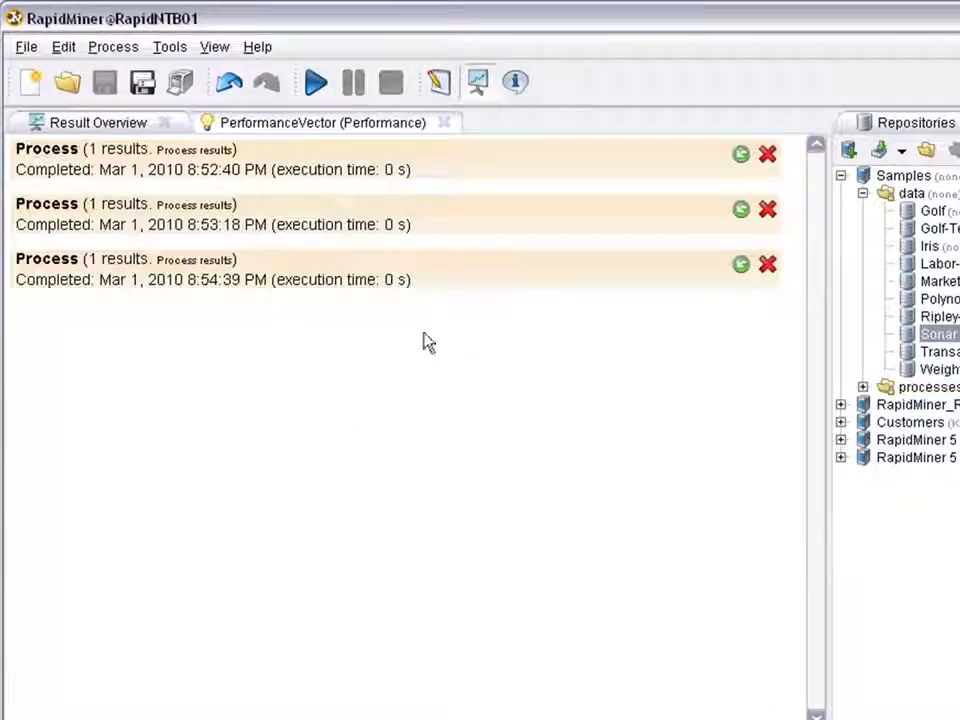
pyautogui.click(283, 132)
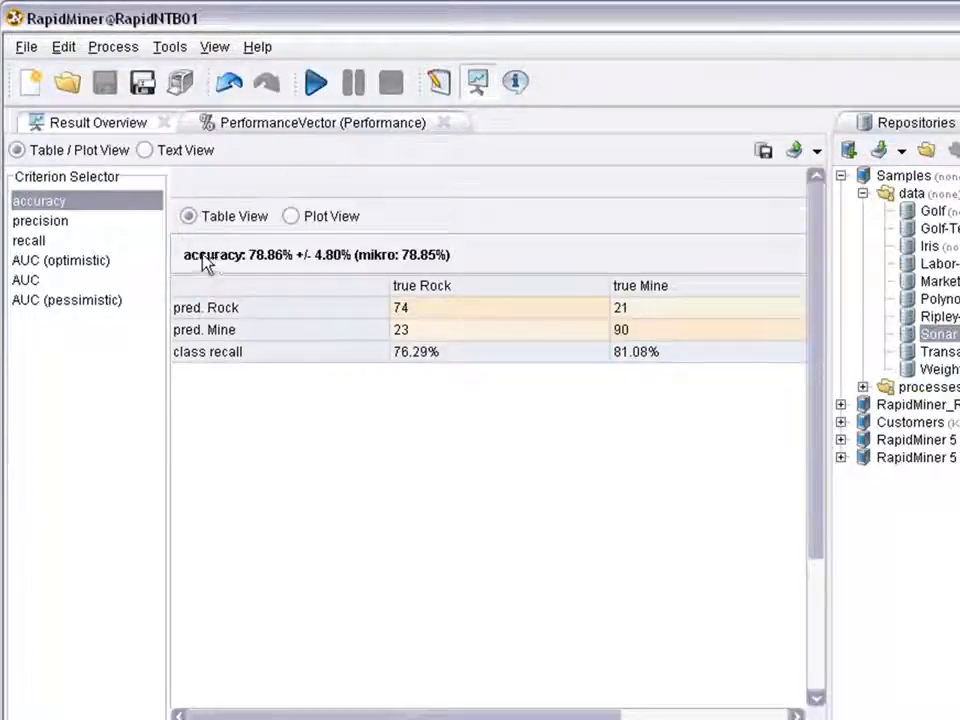
pyautogui.moveTo(184, 256); pyautogui.dragTo(288, 262)
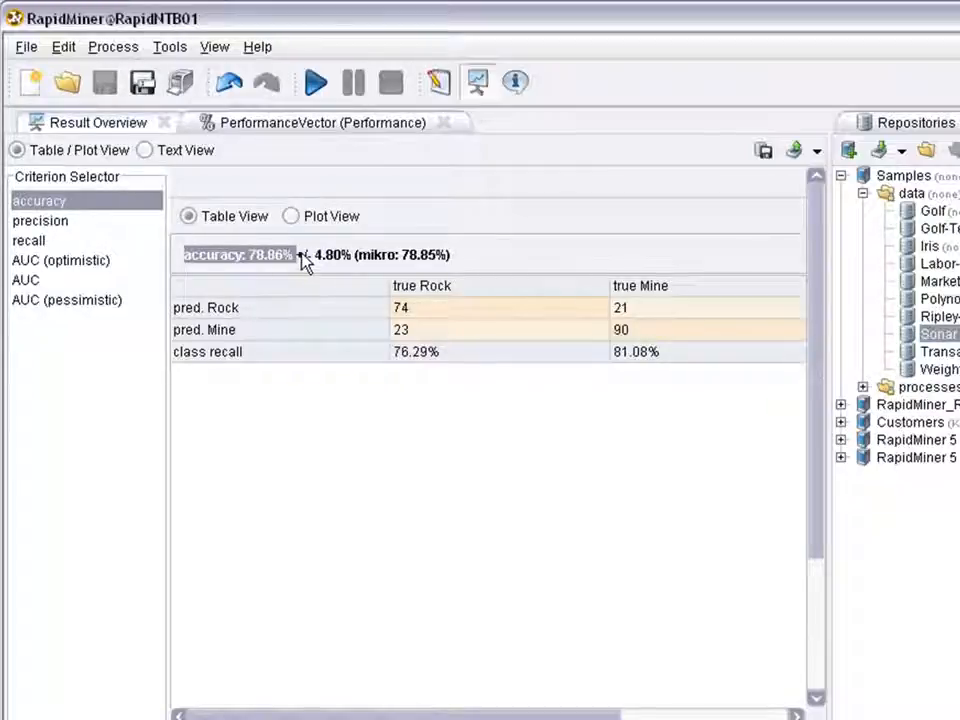
# - Back in Design, review the SVM kernel types and keep the kernel at dot
pyautogui.click(438, 84)
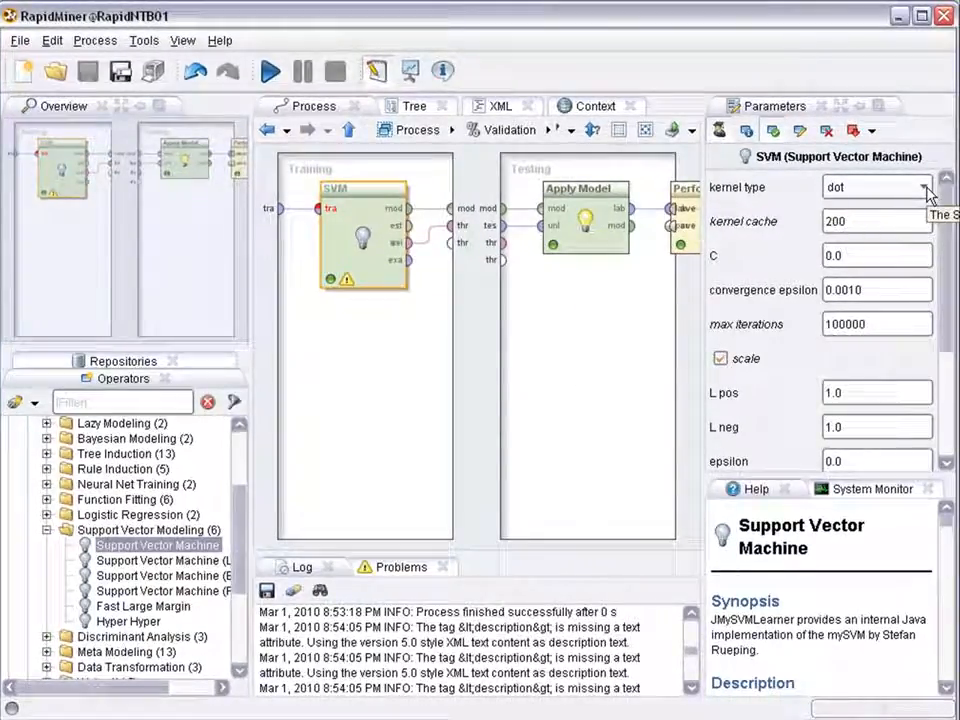
pyautogui.click(924, 189)
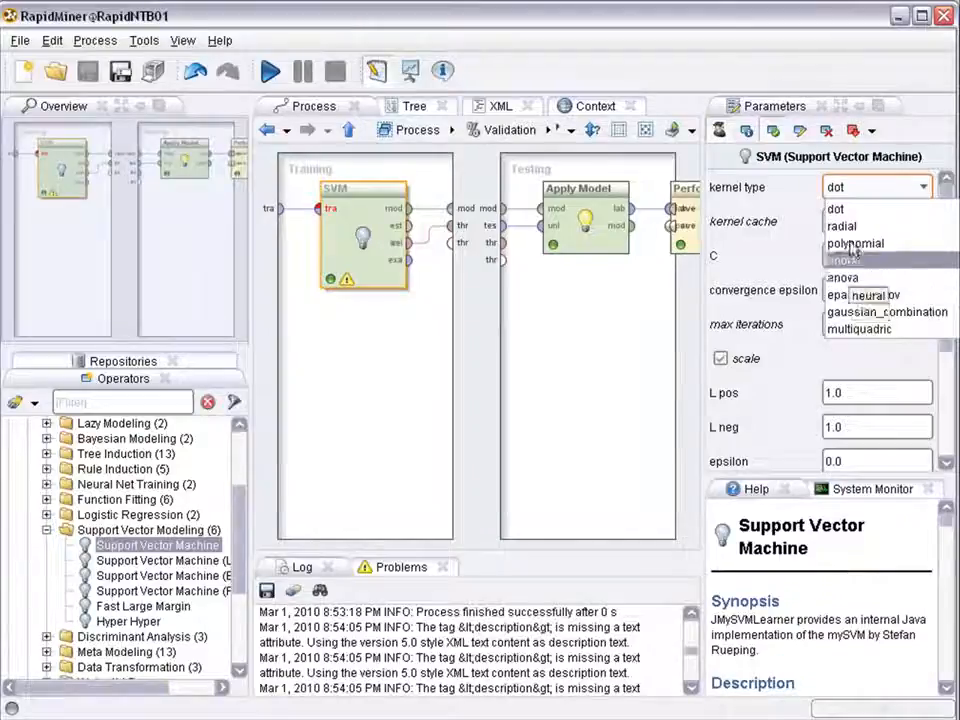
pyautogui.click(858, 192)
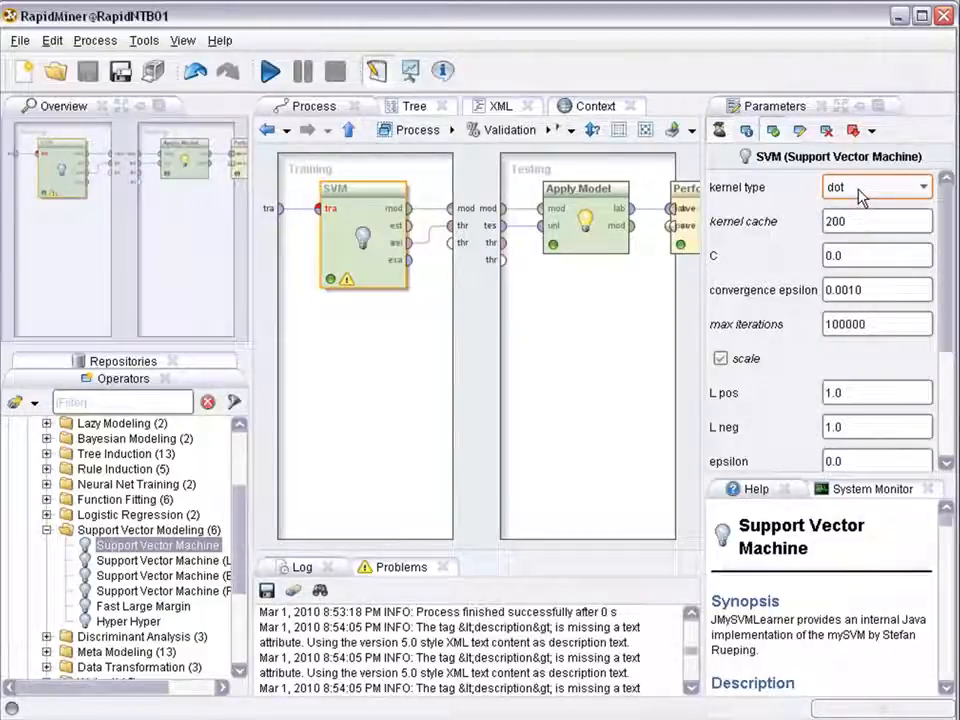
pyautogui.click(853, 256)
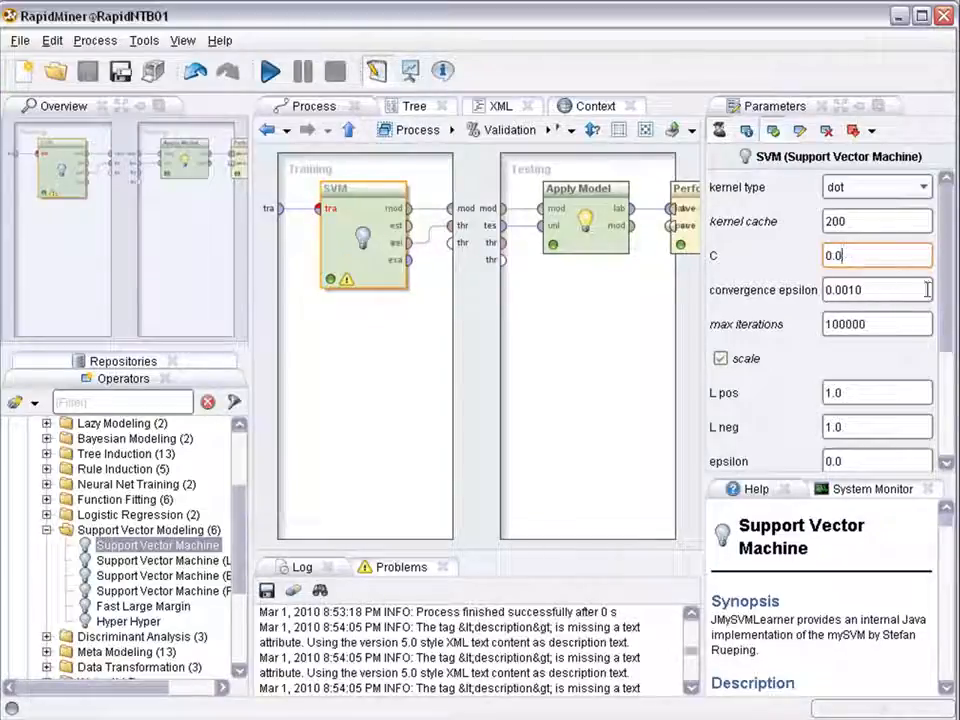
pyautogui.moveTo(943, 253); pyautogui.dragTo(949, 326)
pyautogui.click(848, 208)
pyautogui.click(857, 245)
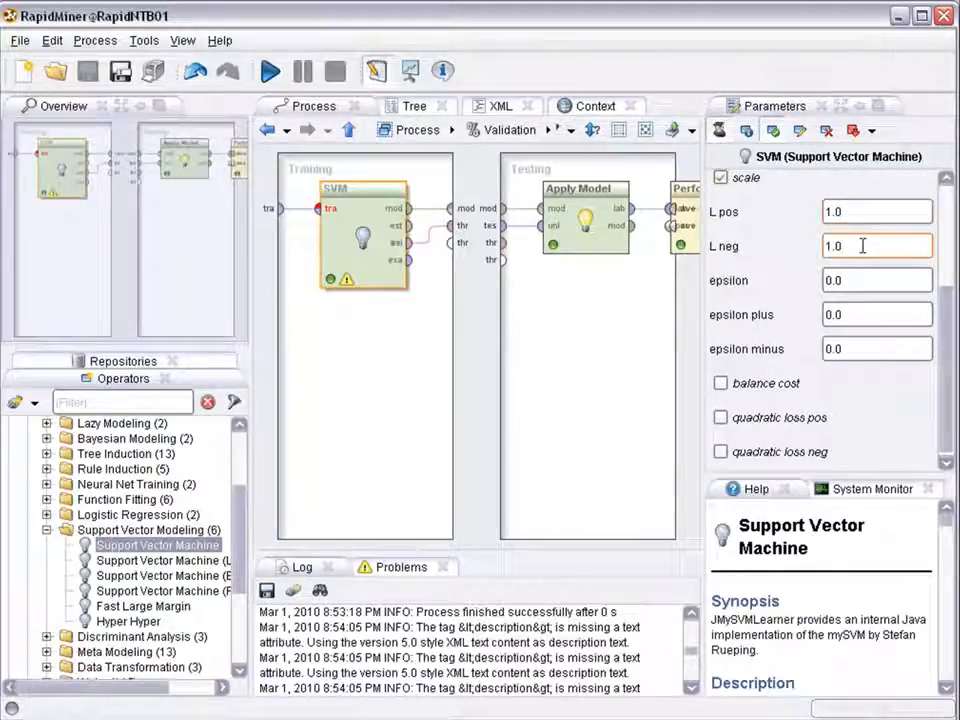
pyautogui.click(833, 211)
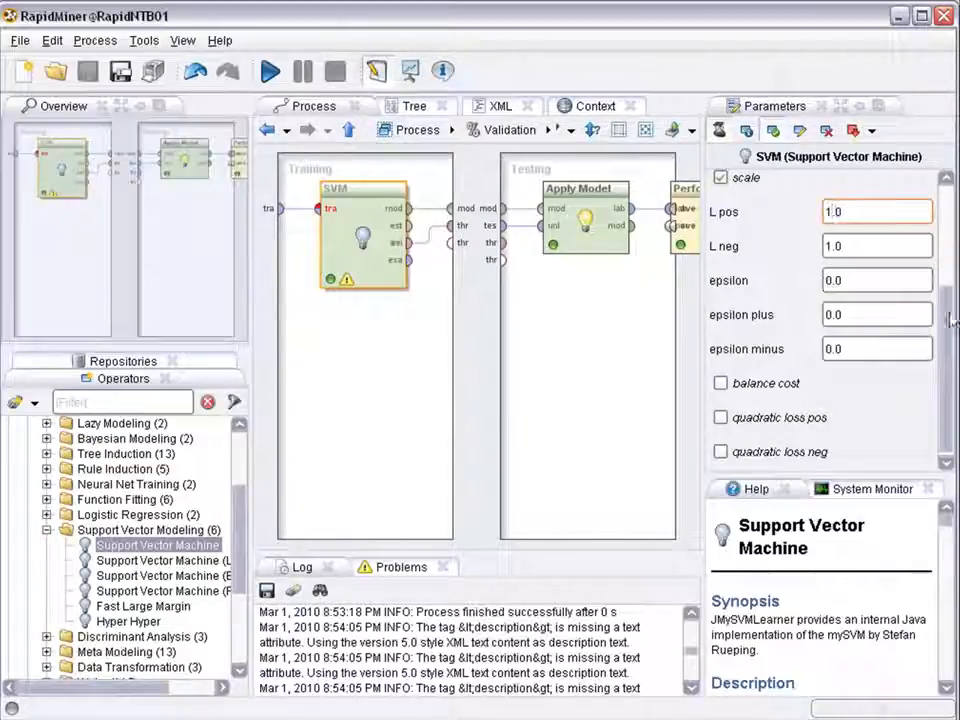
pyautogui.scroll(5, 918, 225)
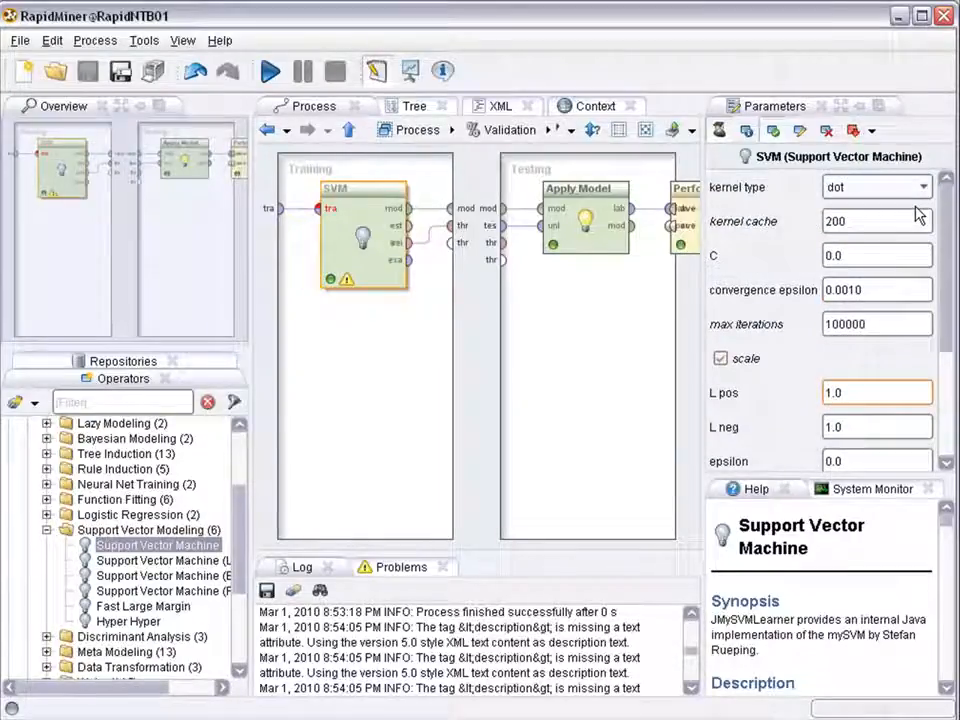
# - Switch the SVM kernel type to radial and rerun the cross-validation without saving
pyautogui.click(914, 190)
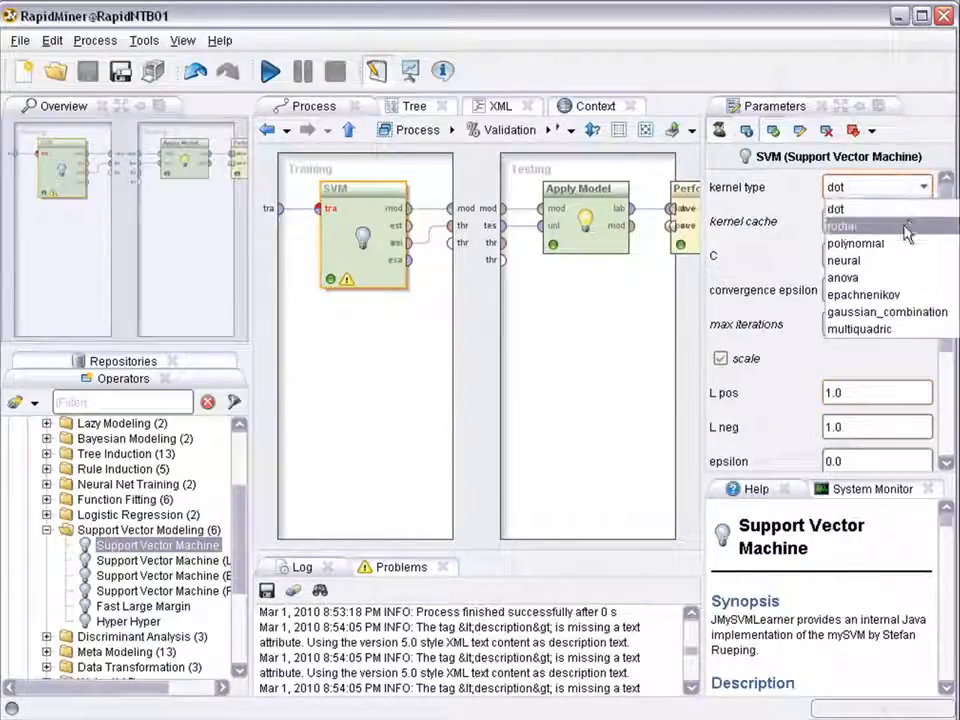
pyautogui.click(903, 223)
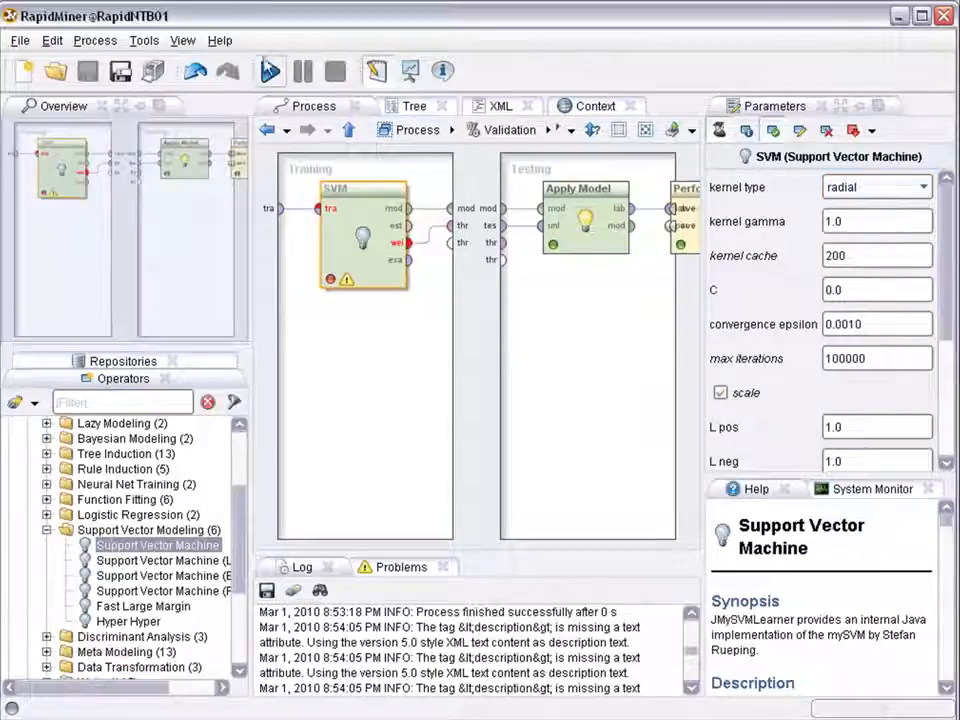
pyautogui.click(270, 71)
pyautogui.click(676, 412)
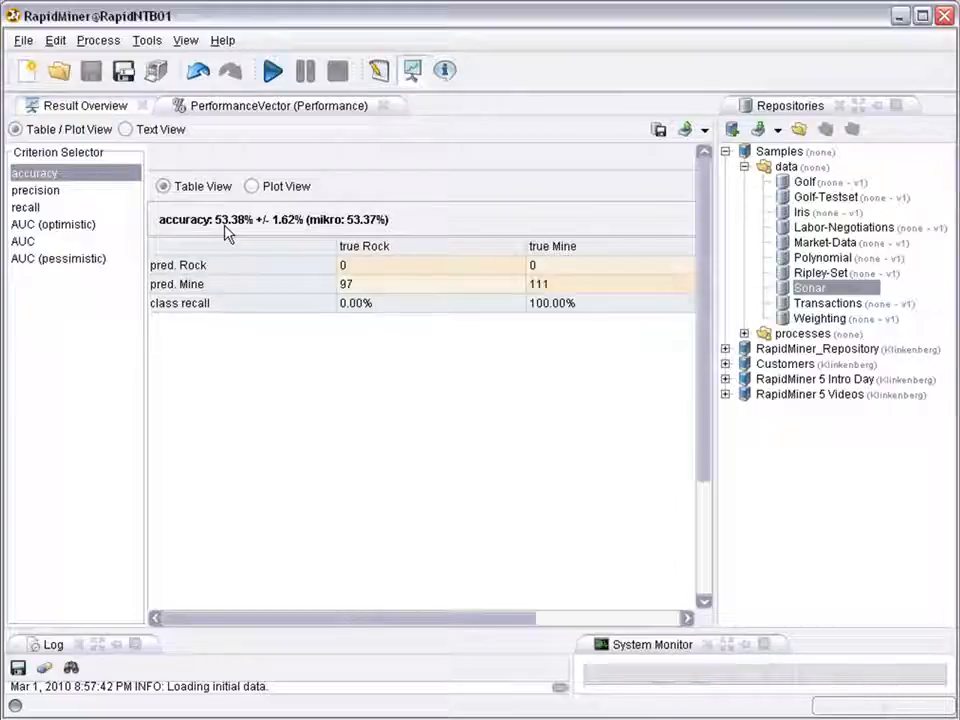
# - In Design, review the radial SVM's expert parameters: gamma 1.0, cache 200, C 0.0
pyautogui.click(379, 72)
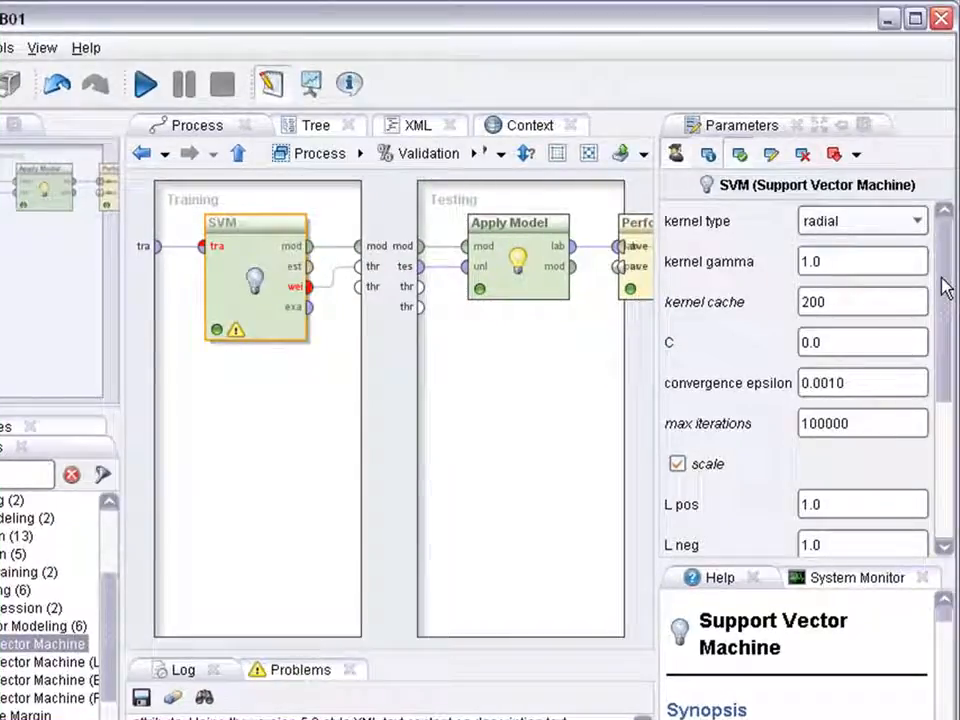
pyautogui.click(677, 158)
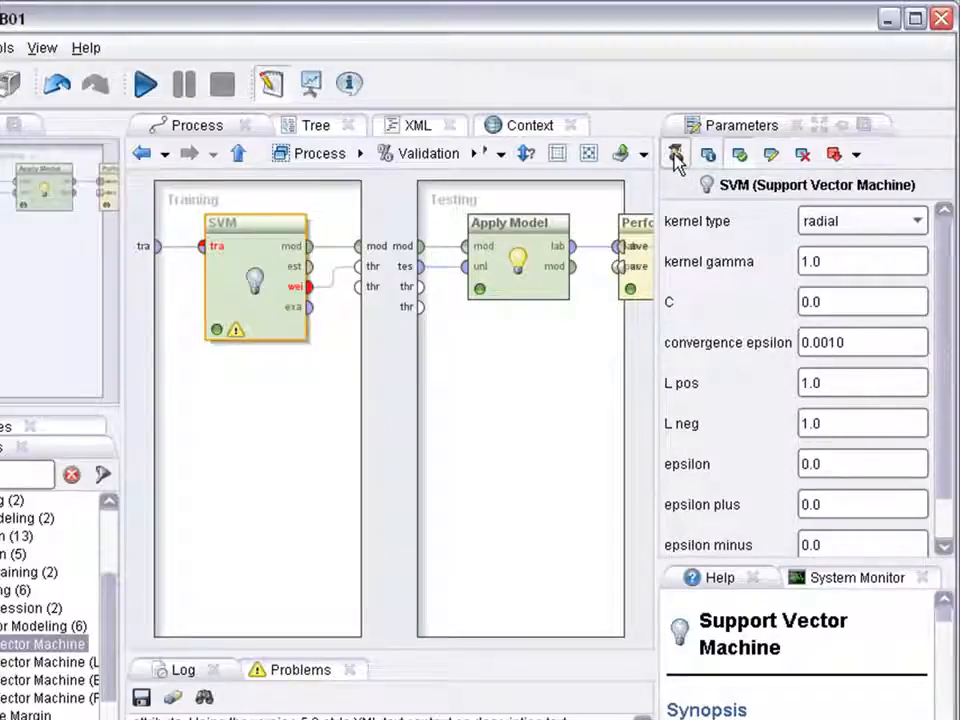
pyautogui.click(677, 158)
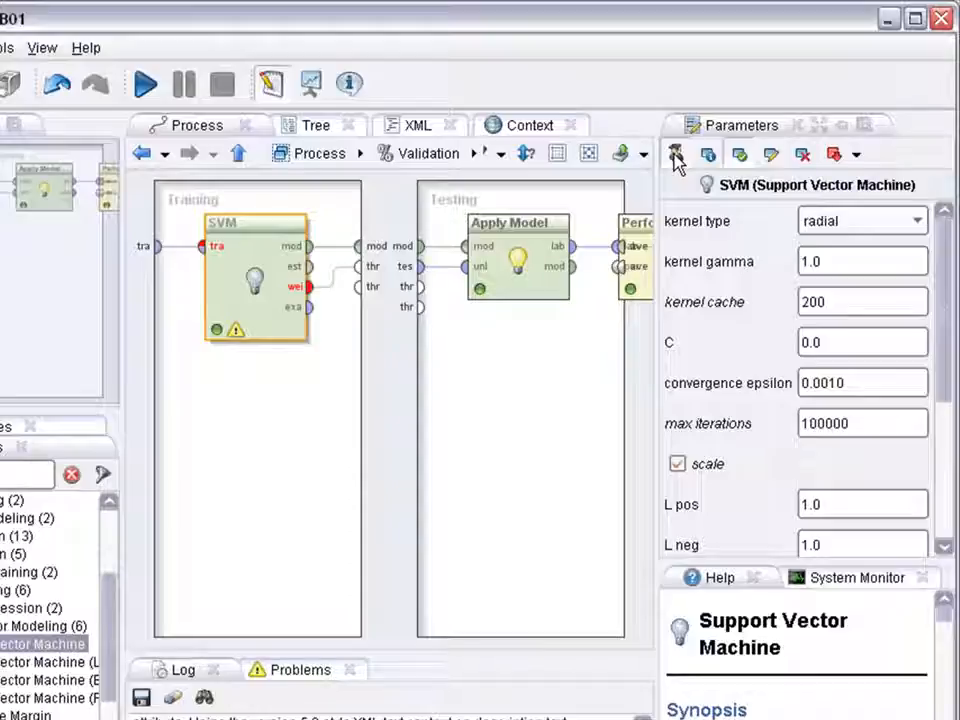
pyautogui.moveTo(945, 251); pyautogui.dragTo(876, 221)
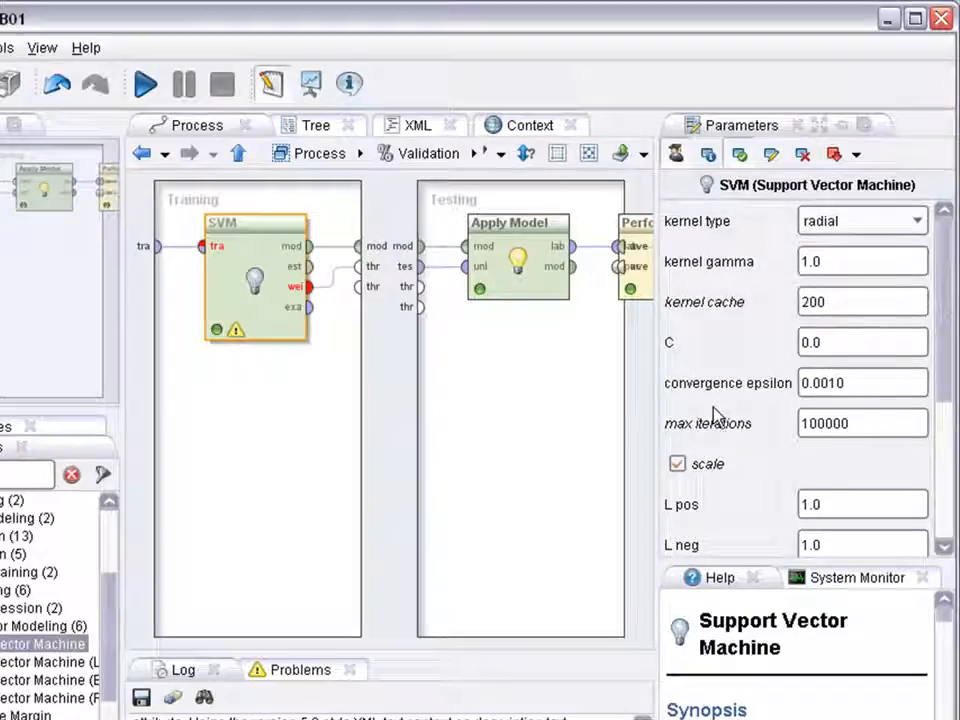